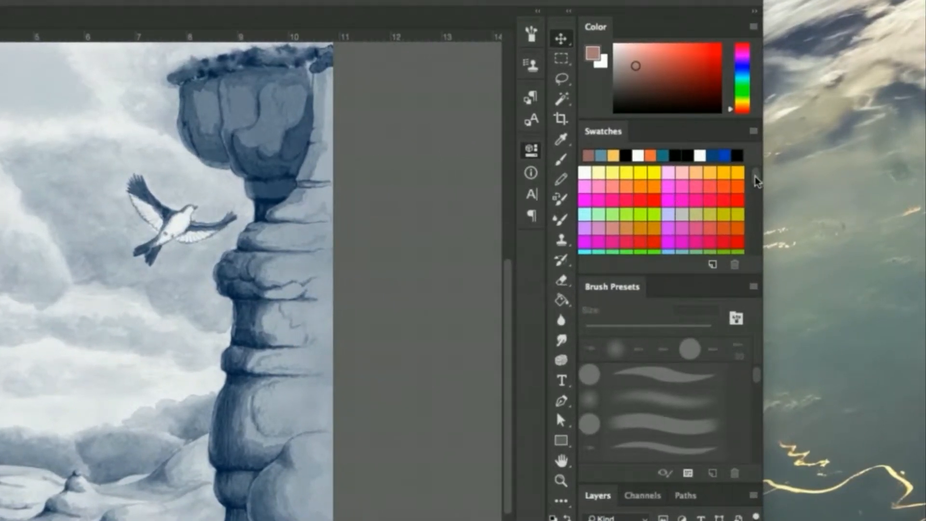
Look through the color swatches, from the default set to the custom colors stored beneath it
{"action": "left_click", "coordinate": [756, 179]}
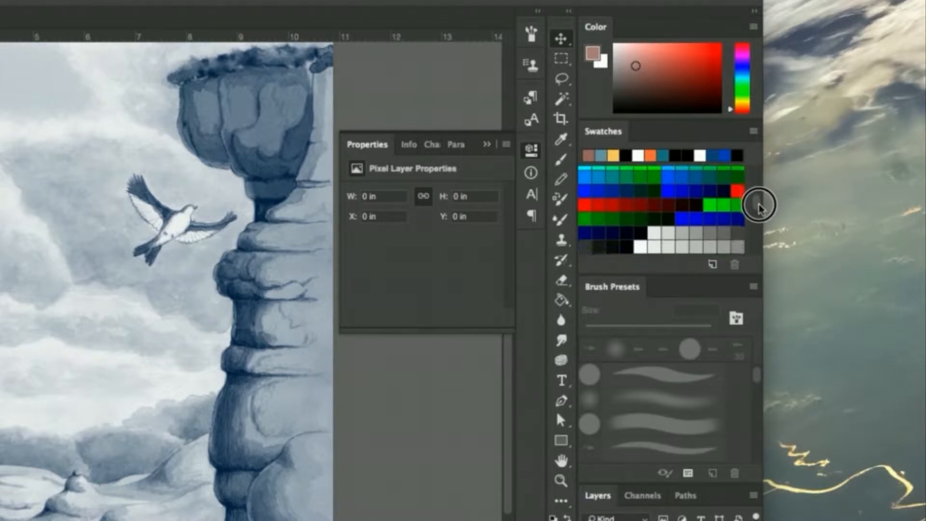
{"action": "mouse_move", "coordinate": [757, 210]}
{"action": "left_mouse_down"}
{"action": "mouse_move", "coordinate": [762, 172]}
{"action": "mouse_move", "coordinate": [766, 212]}
{"action": "mouse_move", "coordinate": [753, 214]}
{"action": "left_mouse_up"}
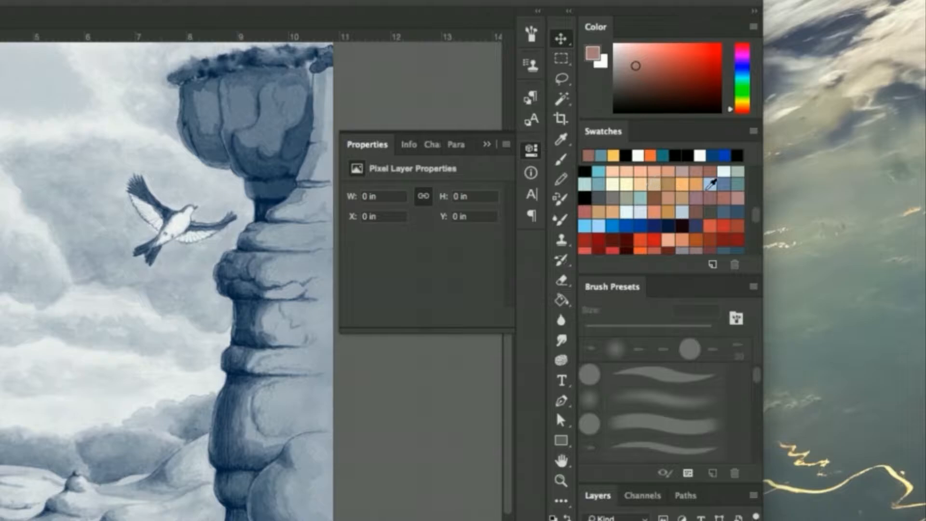
{"action": "left_click_drag", "start_coordinate": [757, 220], "coordinate": [758, 211]}
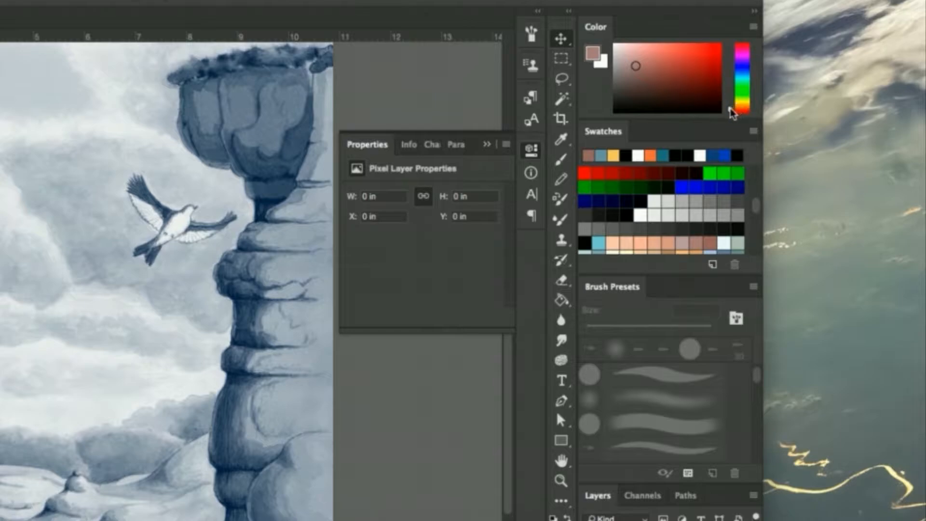
Shift the foreground color's hue to green and pick a dark, saturated shade of it
{"action": "left_click_drag", "start_coordinate": [732, 114], "coordinate": [731, 97]}
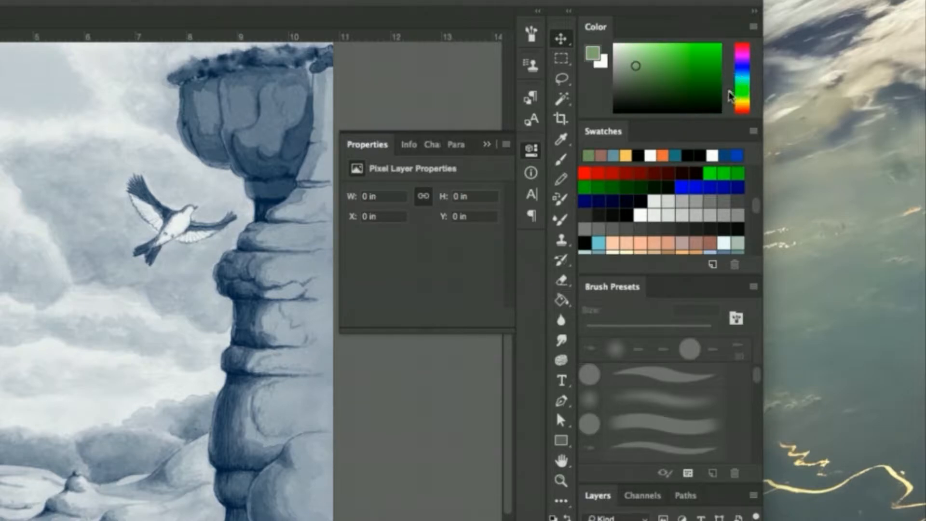
{"action": "left_click", "coordinate": [671, 80]}
{"action": "left_click", "coordinate": [683, 86]}
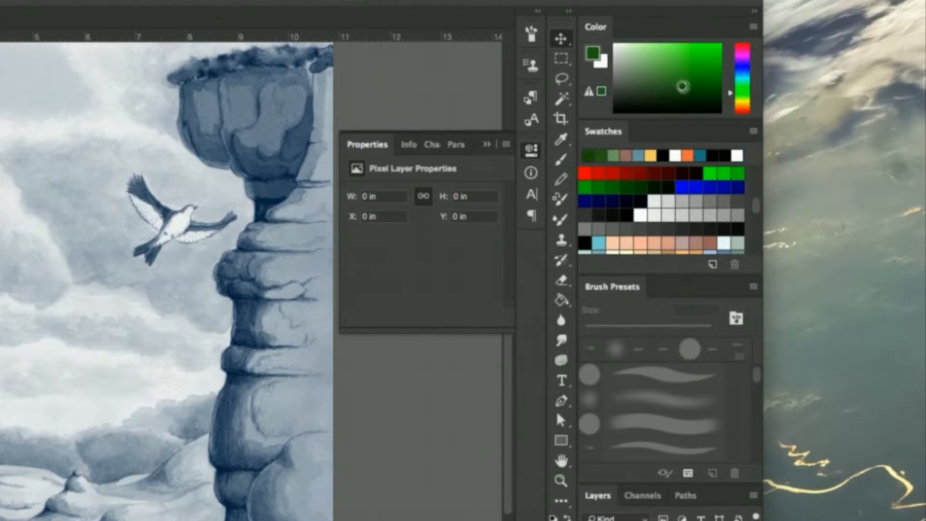
{"action": "left_click", "coordinate": [690, 92]}
{"action": "left_click", "coordinate": [688, 80]}
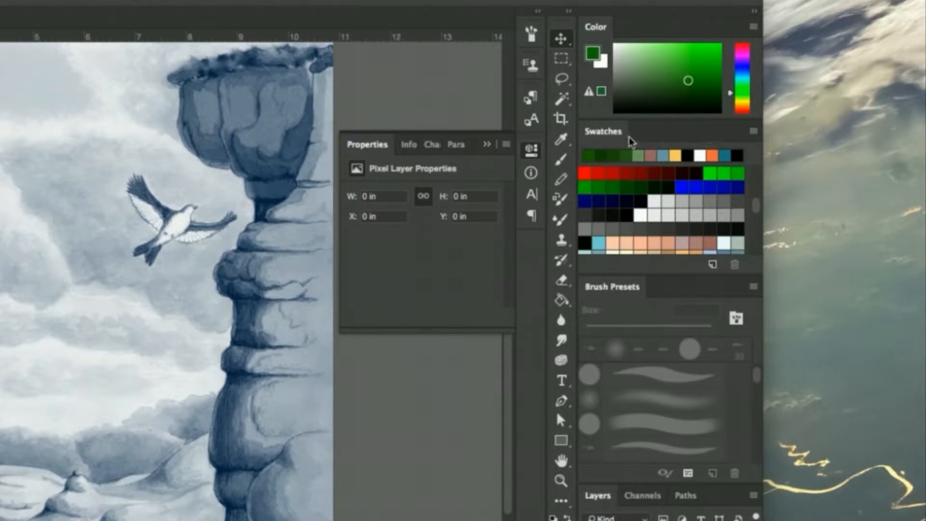
Open the foreground color in the Color Picker, raise its brightness to 65%, and choose a yellowish olive green
{"action": "left_click", "coordinate": [593, 53]}
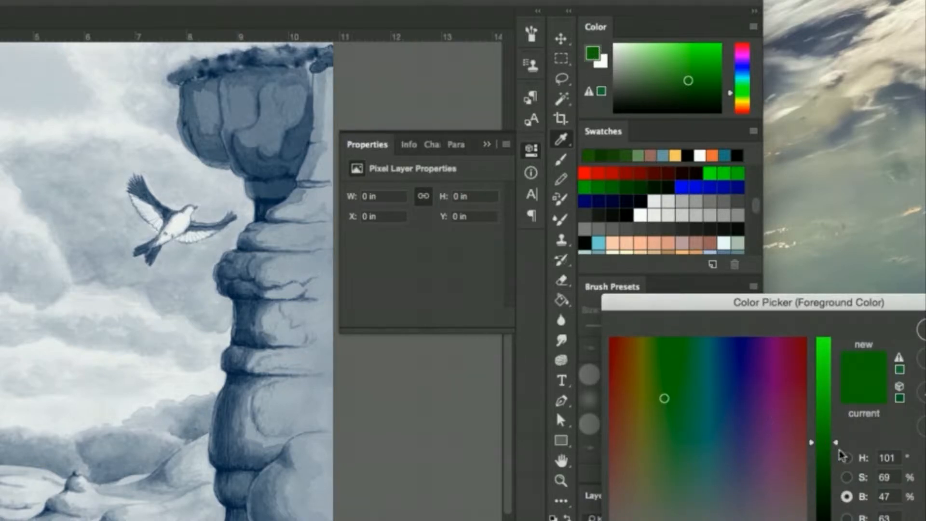
{"action": "left_click_drag", "start_coordinate": [836, 444], "coordinate": [831, 406]}
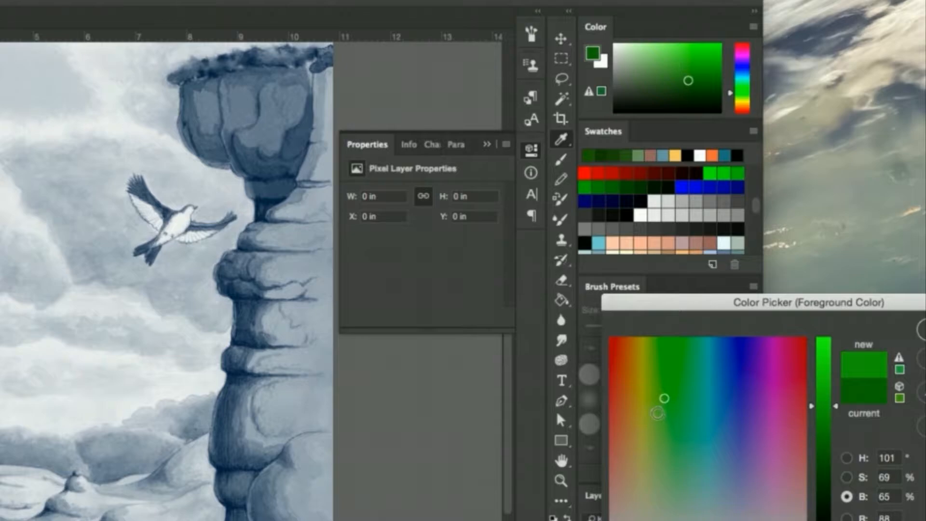
{"action": "left_click", "coordinate": [655, 392]}
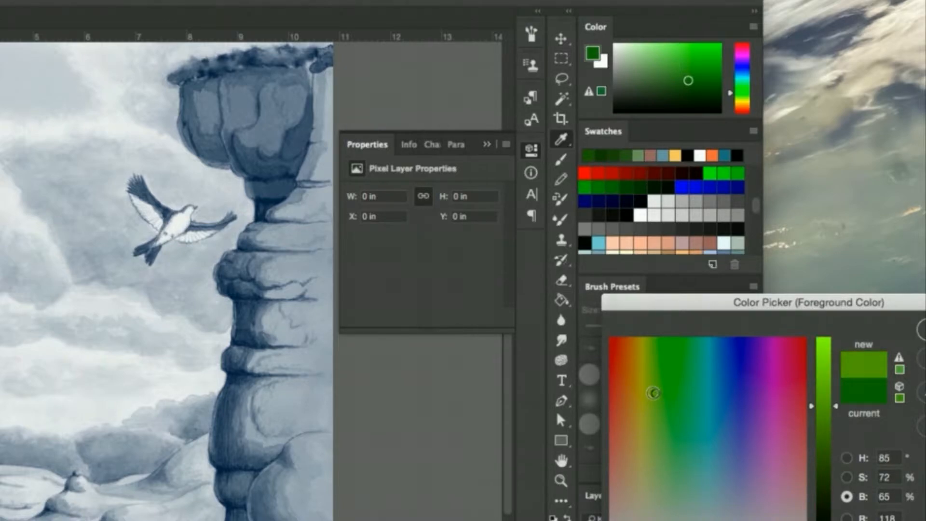
{"action": "left_click", "coordinate": [652, 391]}
{"action": "left_click", "coordinate": [651, 394]}
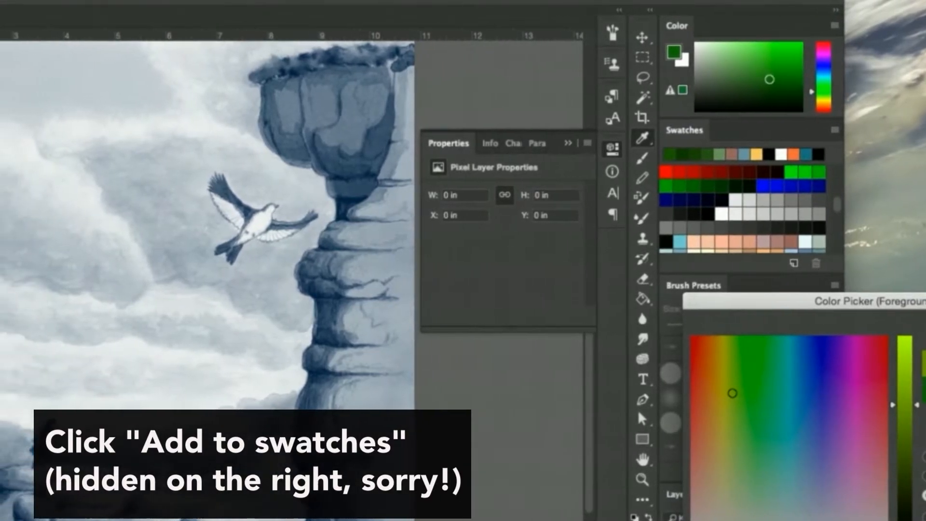
Save the picked green as a swatch named pear, also added to the current library, and accept it as foreground color
{"action": "left_click", "coordinate": [925, 386]}
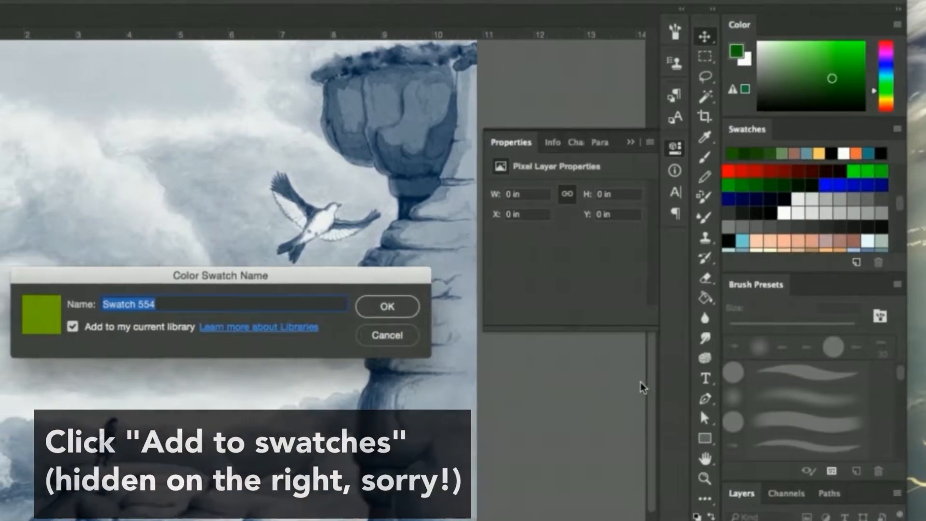
{"action": "type", "text": "pea"}
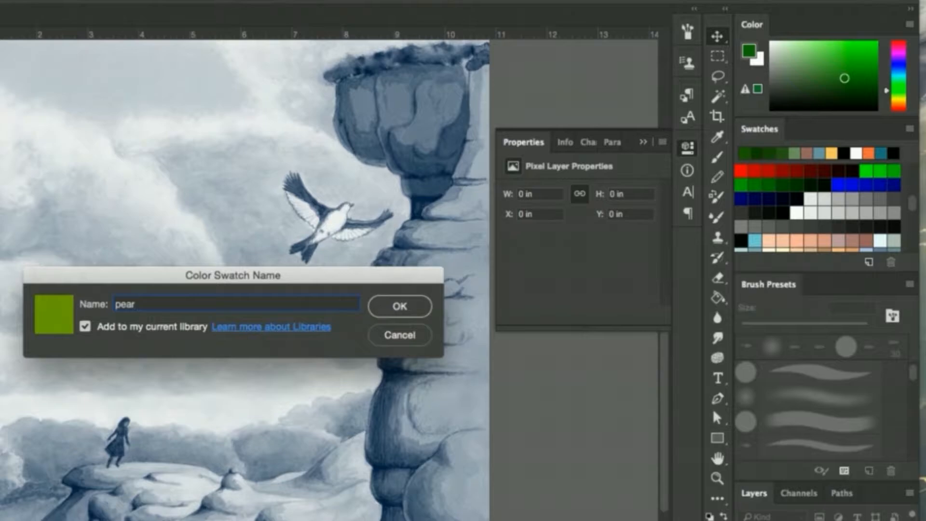
{"action": "type", "text": "r"}
{"action": "left_click", "coordinate": [390, 309]}
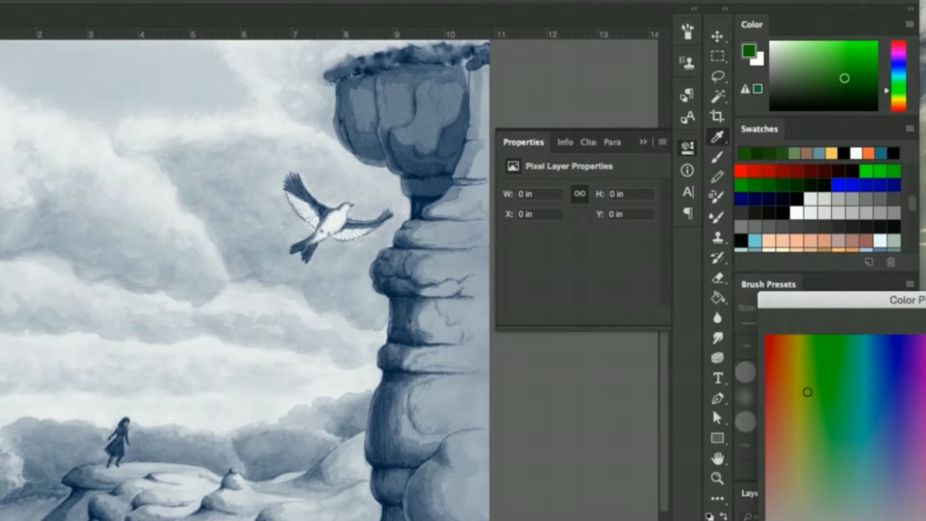
{"action": "key", "text": "Return"}
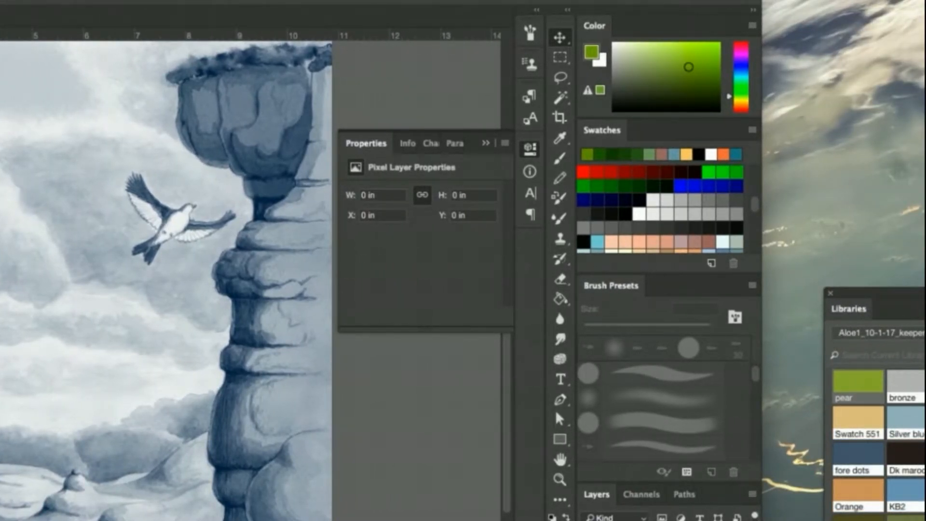
{"action": "scroll", "coordinate": [878, 434], "scroll_direction": "down", "scroll_amount": 3}
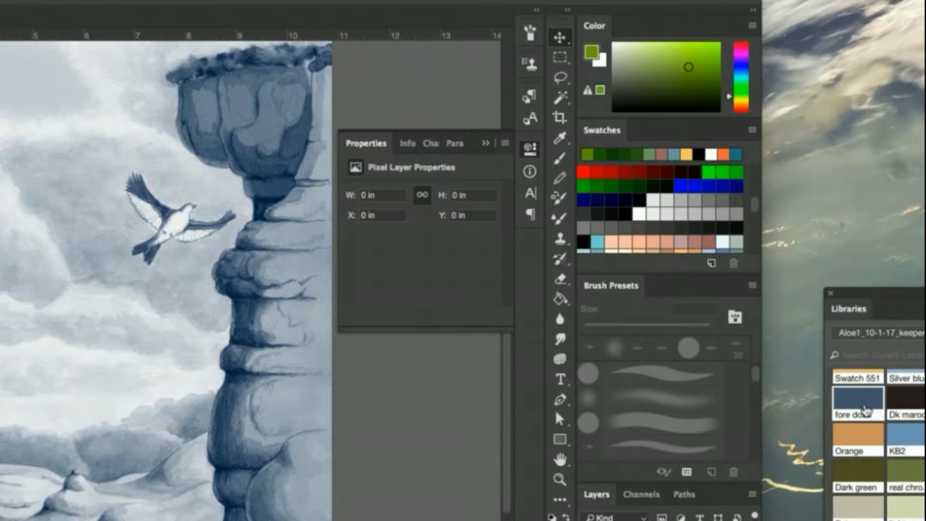
{"action": "scroll", "coordinate": [878, 434], "scroll_direction": "up", "scroll_amount": 3}
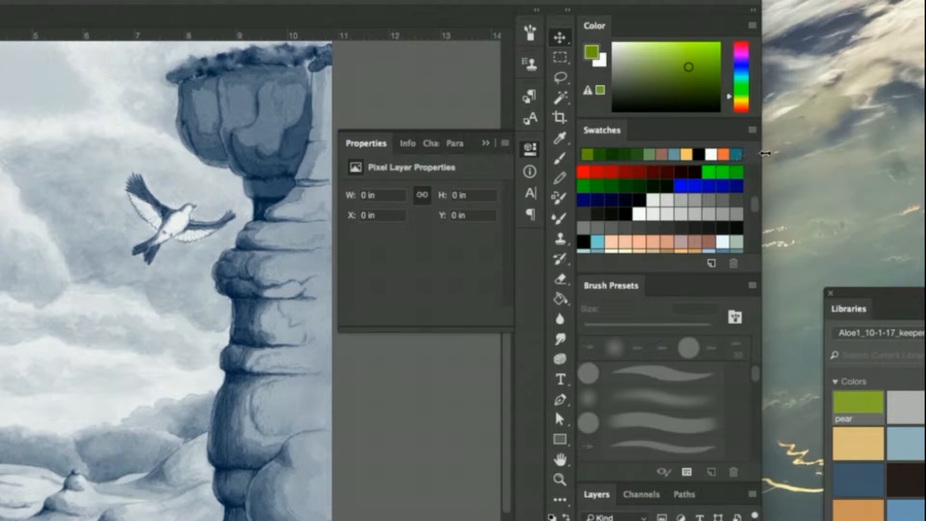
Append the PANTONE+ CMYK Uncoated set to the current color swatches
{"action": "left_click", "coordinate": [752, 131]}
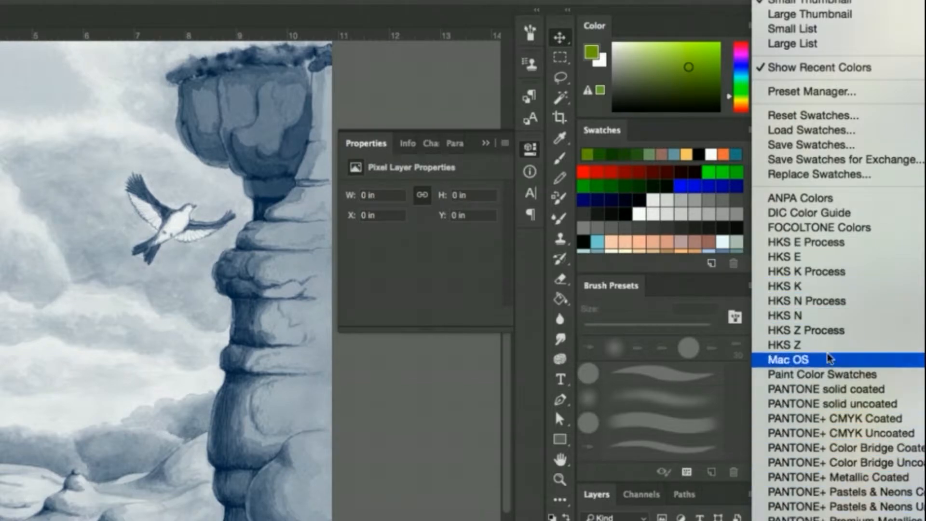
{"action": "left_click", "coordinate": [857, 434]}
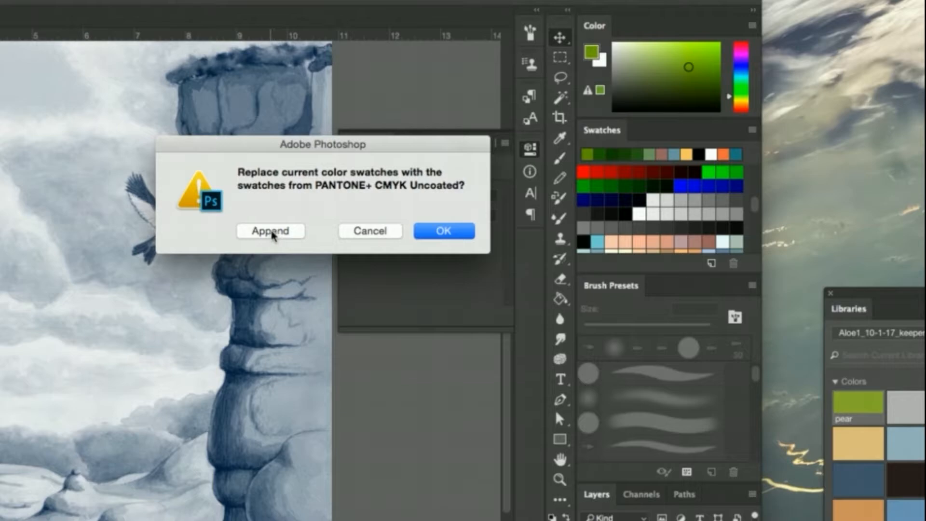
{"action": "left_click", "coordinate": [273, 232]}
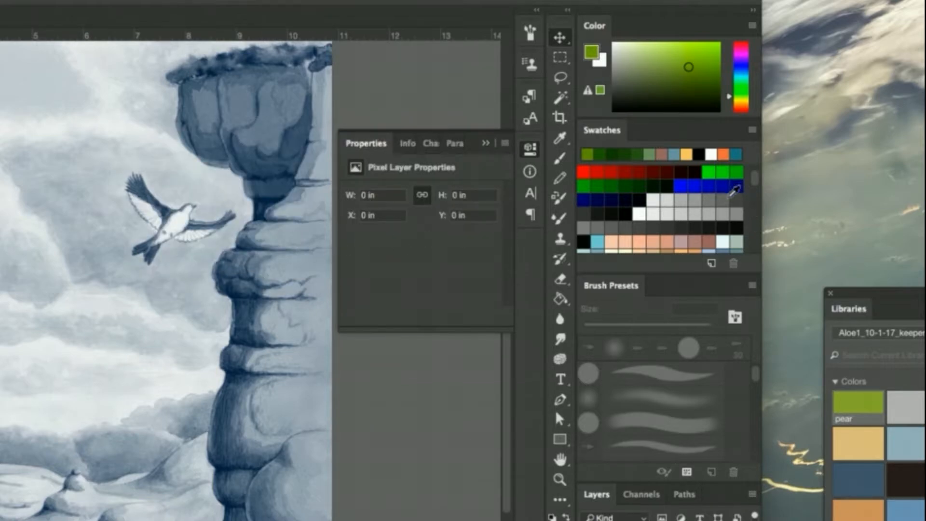
Examine the extended swatch collection from its beginning through the custom colors
{"action": "left_click", "coordinate": [753, 158]}
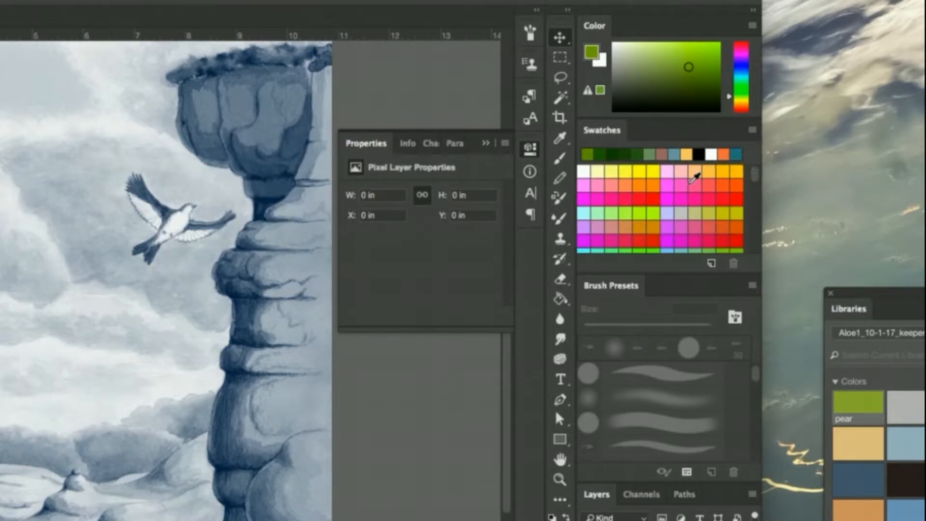
{"action": "left_click", "coordinate": [756, 179]}
{"action": "left_click", "coordinate": [756, 179]}
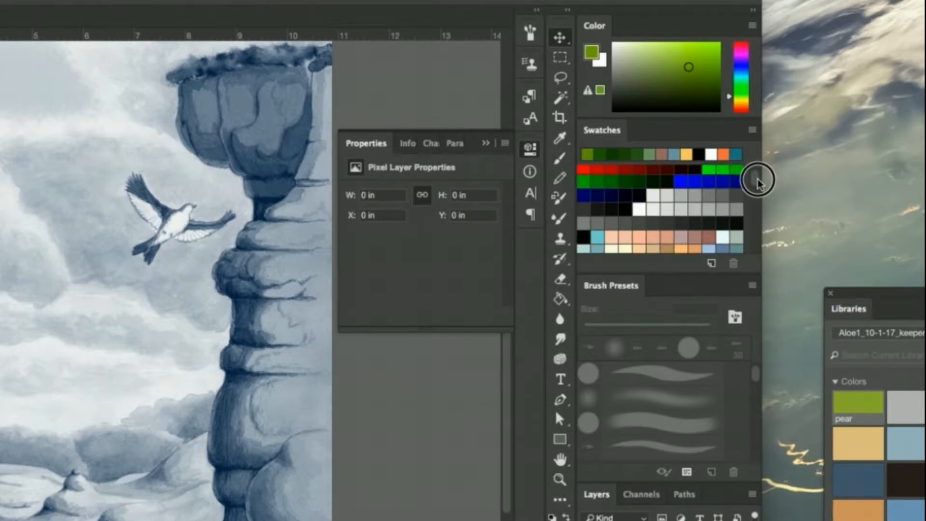
{"action": "left_click", "coordinate": [756, 181]}
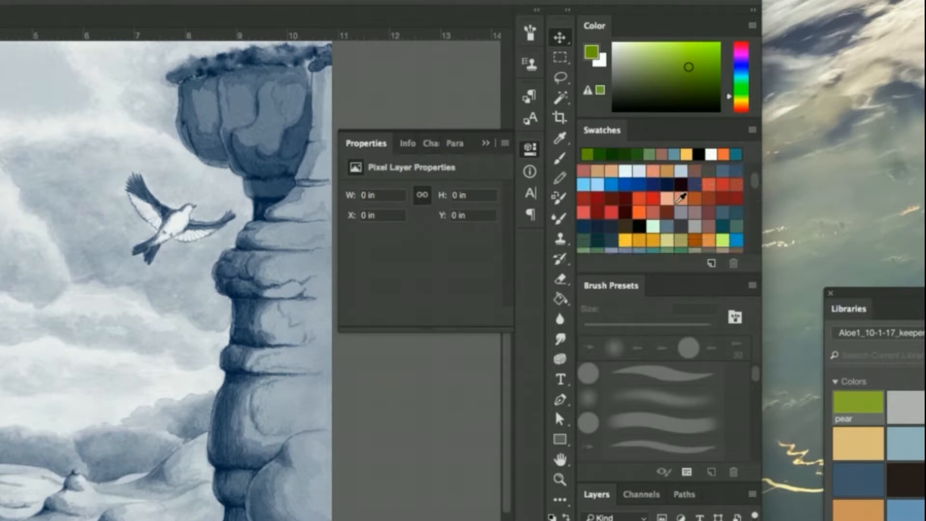
{"action": "left_click", "coordinate": [755, 185]}
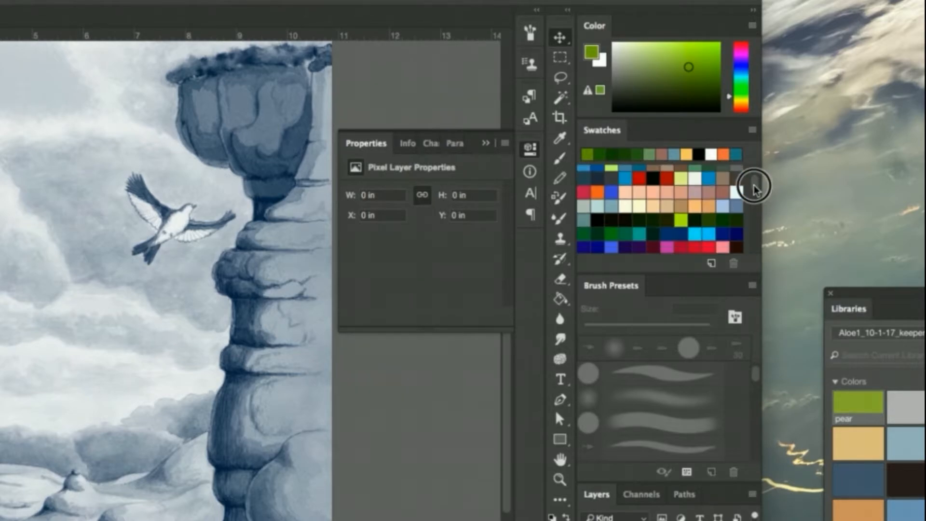
{"action": "mouse_move", "coordinate": [755, 188]}
{"action": "left_mouse_down"}
{"action": "mouse_move", "coordinate": [756, 252]}
{"action": "mouse_move", "coordinate": [758, 188]}
{"action": "left_mouse_up"}
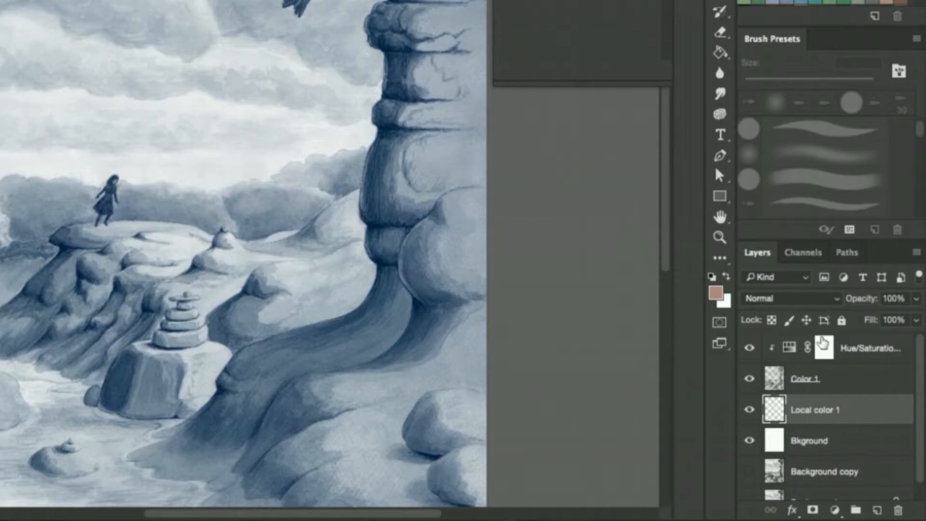
Load the Alpha 1 channel as a selection and return to the layer stack with Local color 1 active
{"action": "left_click", "coordinate": [806, 256]}
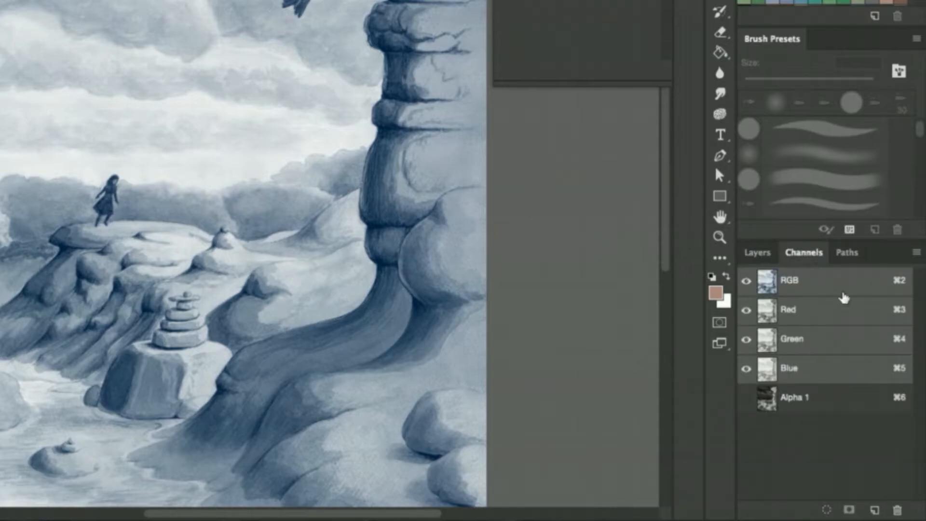
{"action": "left_click", "coordinate": [797, 405]}
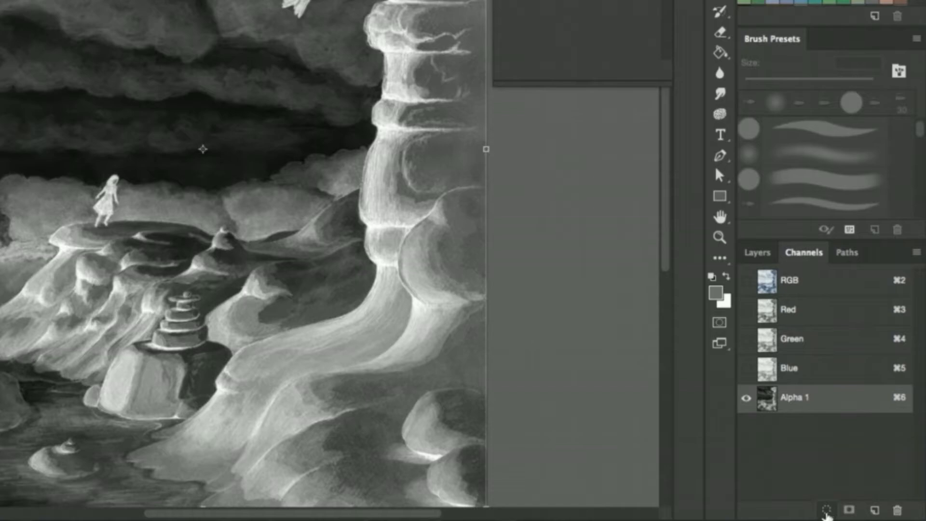
{"action": "left_click", "coordinate": [826, 511]}
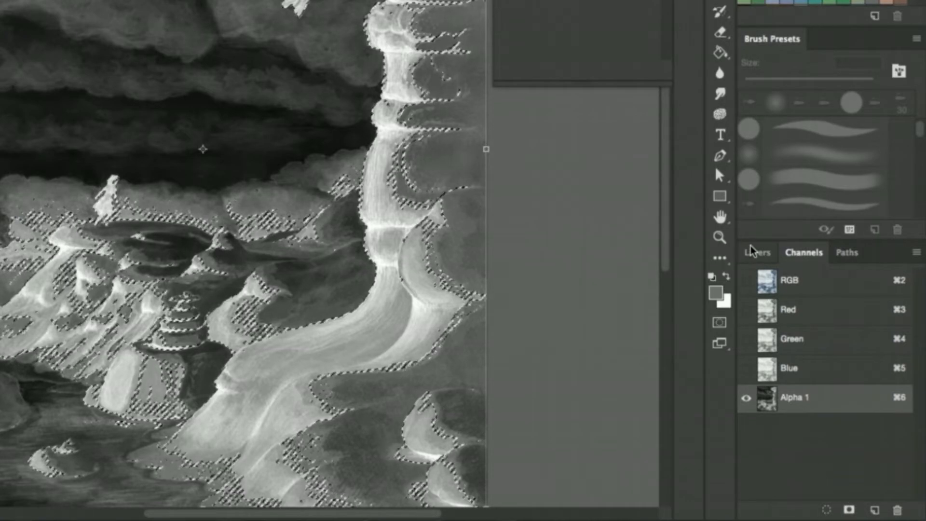
{"action": "left_click", "coordinate": [757, 255]}
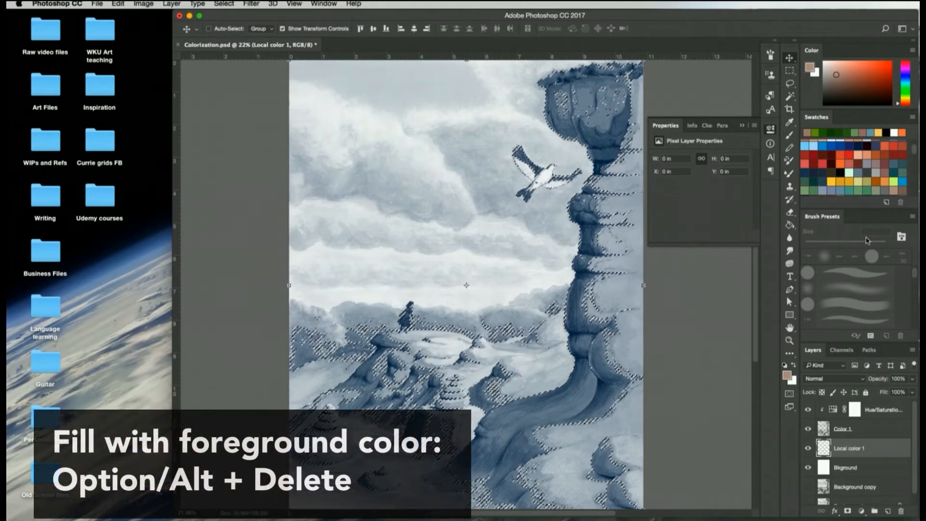
Fill the selection on the Local color 1 layer with the dusty pink foreground color, and compare with the layer hidden and shown
{"action": "key", "text": "alt+BackSpace"}
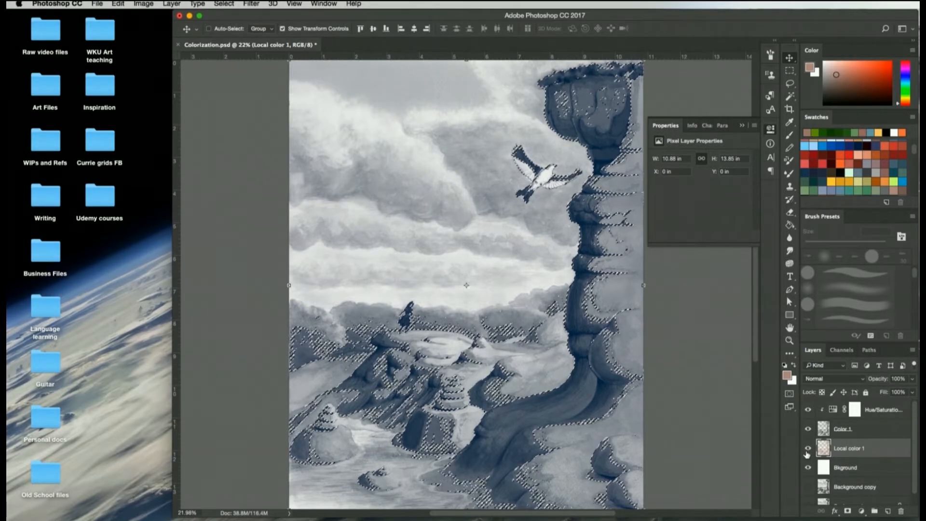
{"action": "left_click", "coordinate": [808, 449]}
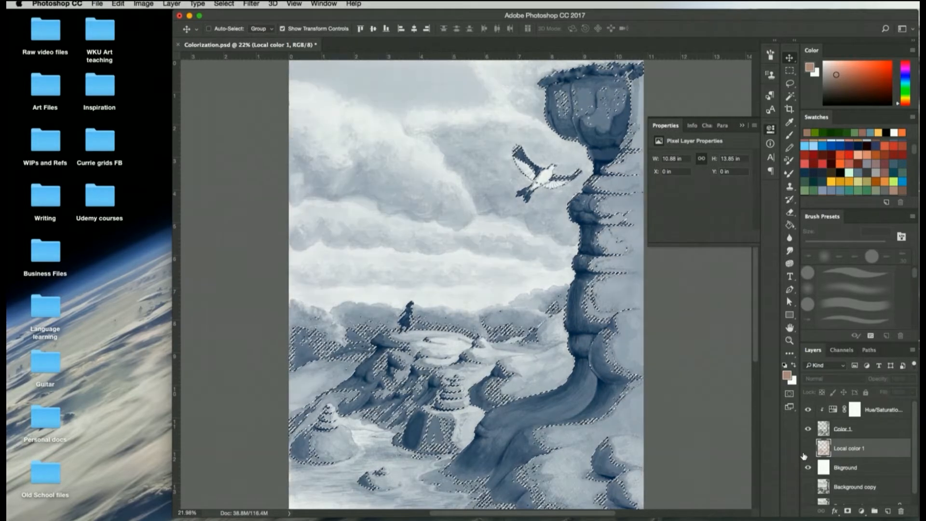
{"action": "left_click", "coordinate": [807, 449]}
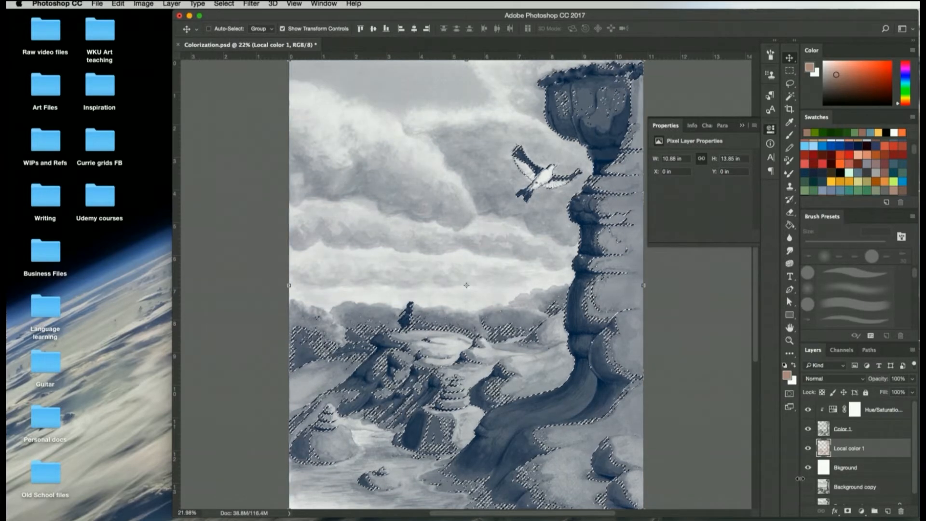
Add a new layer above Local color 1 and name it Local color 2
{"action": "left_click", "coordinate": [889, 511]}
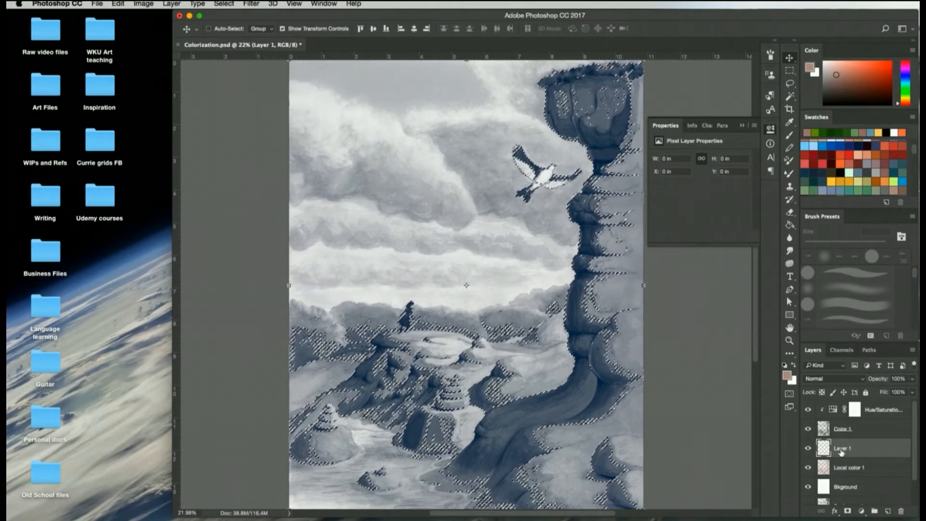
{"action": "double_click", "coordinate": [841, 448]}
{"action": "type", "text": "Loc"}
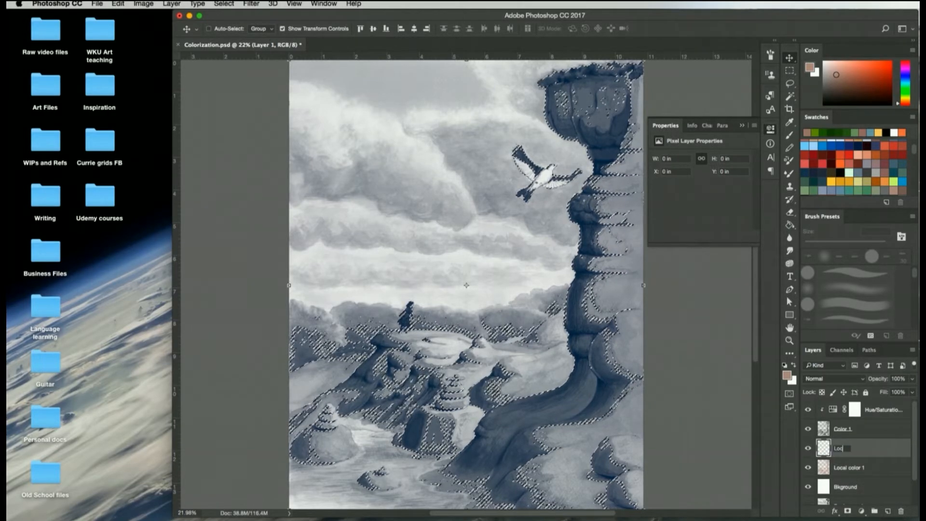
{"action": "type", "text": "al color 2"}
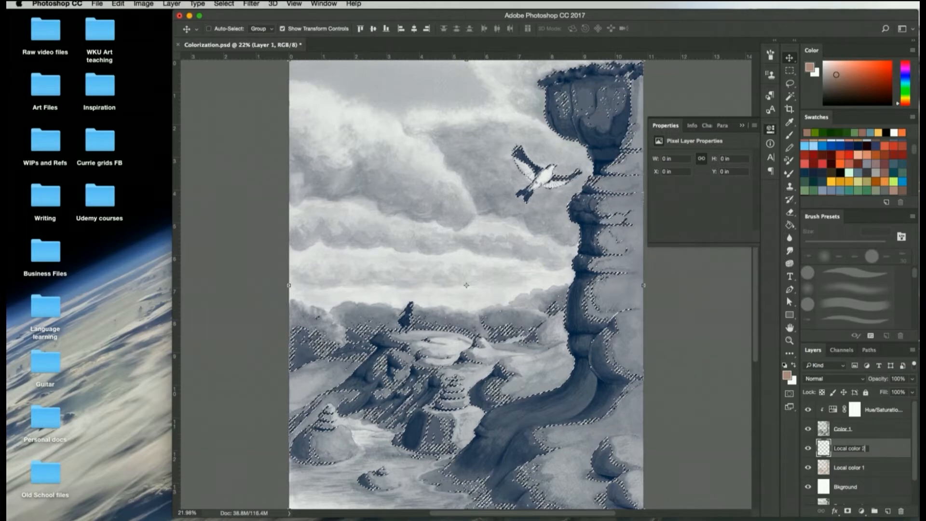
{"action": "key", "text": "Return"}
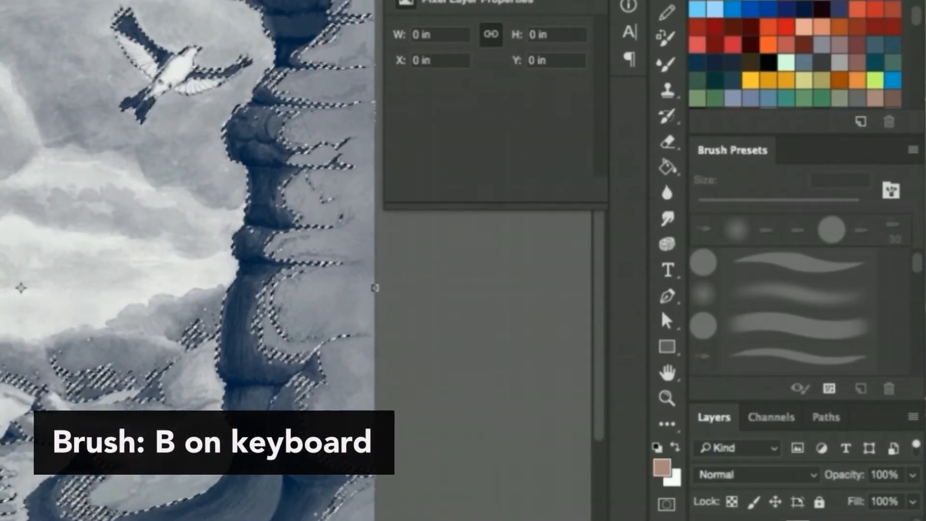
Paint the distant trees between the standing figure and the rock column burnt orange with the 250 px bristle brush preset
{"action": "key", "text": "b"}
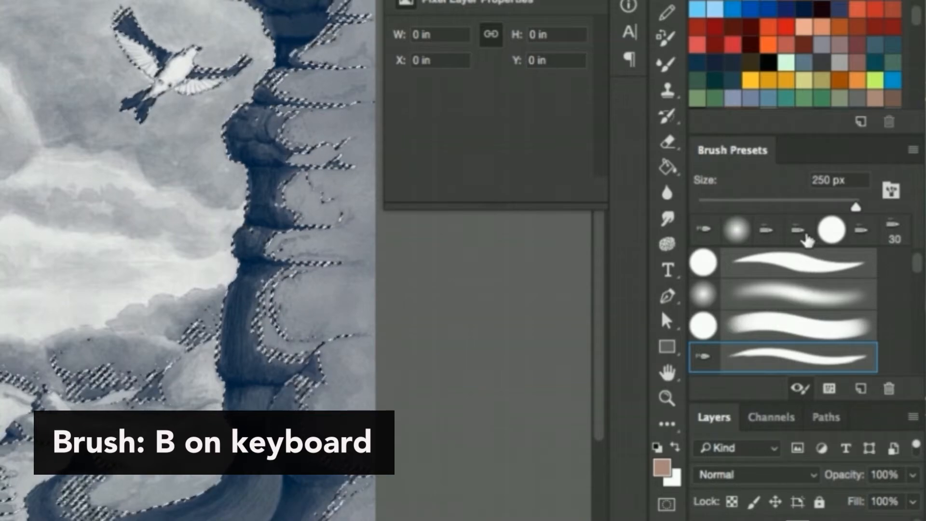
{"action": "left_click", "coordinate": [774, 360]}
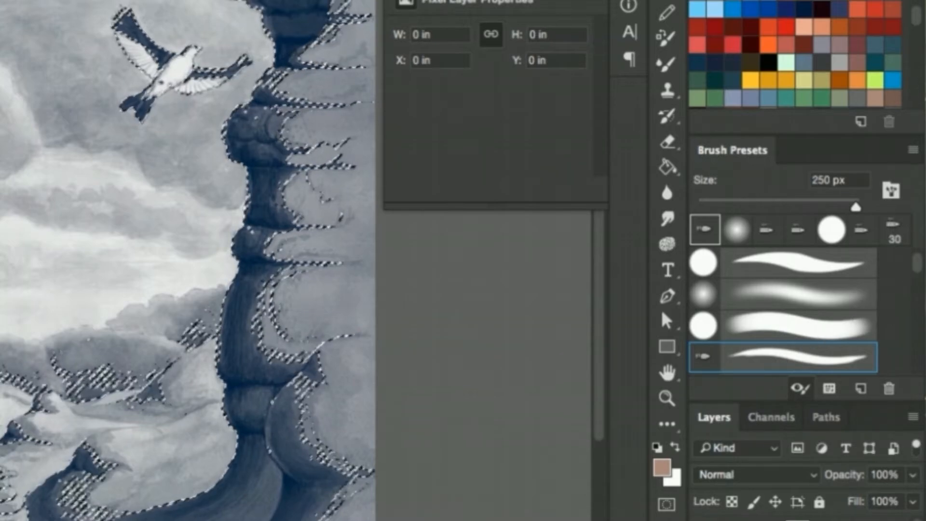
{"action": "mouse_move", "coordinate": [915, 19]}
{"action": "left_mouse_down"}
{"action": "mouse_move", "coordinate": [916, 27]}
{"action": "mouse_move", "coordinate": [916, 18]}
{"action": "left_mouse_up"}
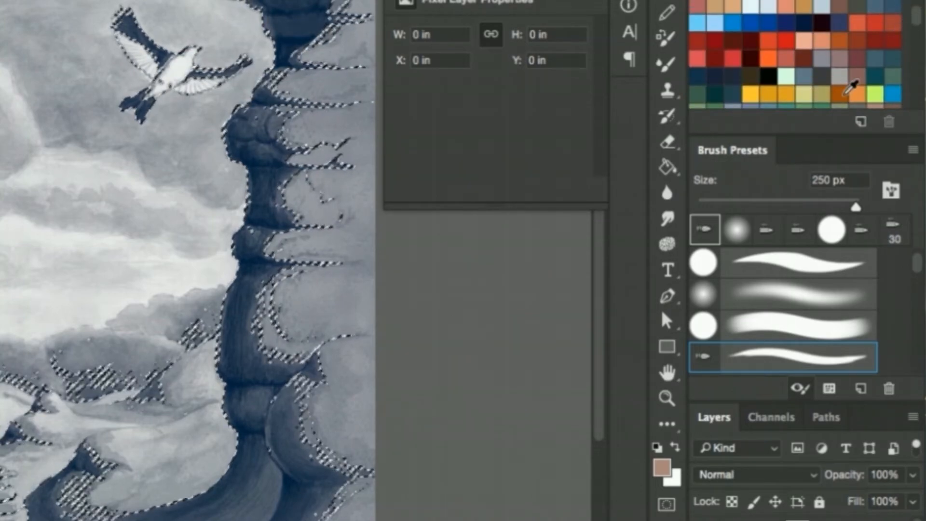
{"action": "left_click", "coordinate": [845, 94]}
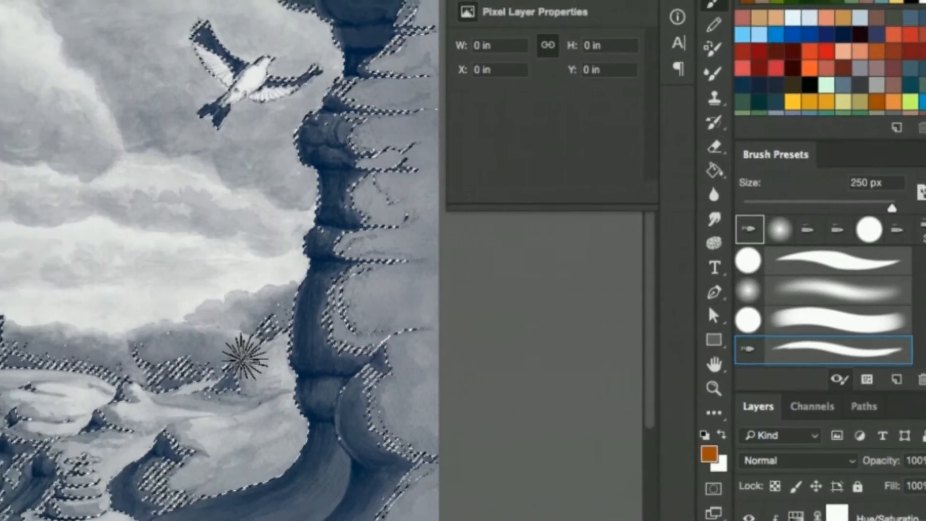
{"action": "mouse_move", "coordinate": [194, 371]}
{"action": "left_mouse_down"}
{"action": "mouse_move", "coordinate": [176, 383]}
{"action": "mouse_move", "coordinate": [167, 364]}
{"action": "left_mouse_up"}
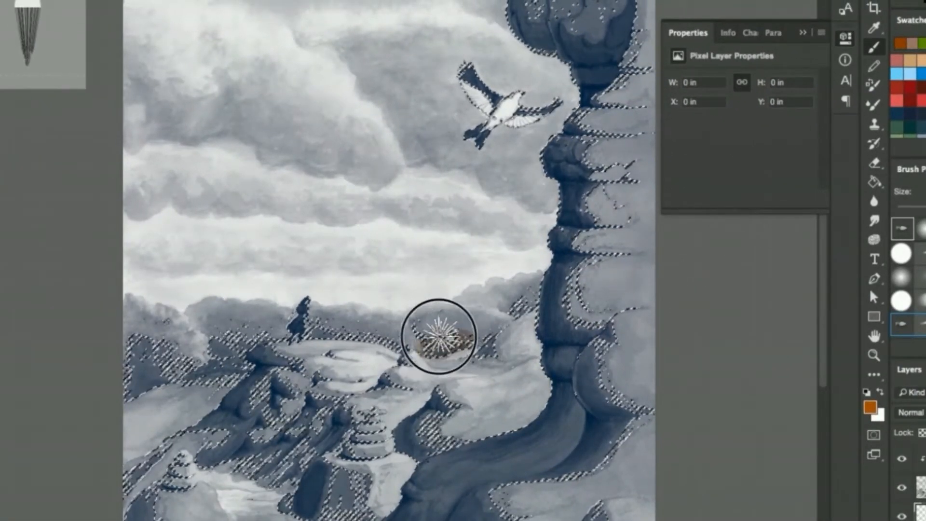
{"action": "mouse_move", "coordinate": [439, 336]}
{"action": "left_mouse_down"}
{"action": "mouse_move", "coordinate": [443, 309]}
{"action": "mouse_move", "coordinate": [448, 328]}
{"action": "mouse_move", "coordinate": [470, 331]}
{"action": "mouse_move", "coordinate": [495, 315]}
{"action": "mouse_move", "coordinate": [481, 306]}
{"action": "mouse_move", "coordinate": [464, 334]}
{"action": "mouse_move", "coordinate": [501, 314]}
{"action": "mouse_move", "coordinate": [461, 298]}
{"action": "mouse_move", "coordinate": [439, 302]}
{"action": "mouse_move", "coordinate": [463, 292]}
{"action": "mouse_move", "coordinate": [467, 280]}
{"action": "mouse_move", "coordinate": [507, 278]}
{"action": "mouse_move", "coordinate": [504, 298]}
{"action": "mouse_move", "coordinate": [529, 282]}
{"action": "mouse_move", "coordinate": [515, 282]}
{"action": "mouse_move", "coordinate": [495, 318]}
{"action": "mouse_move", "coordinate": [518, 288]}
{"action": "mouse_move", "coordinate": [465, 331]}
{"action": "left_mouse_up"}
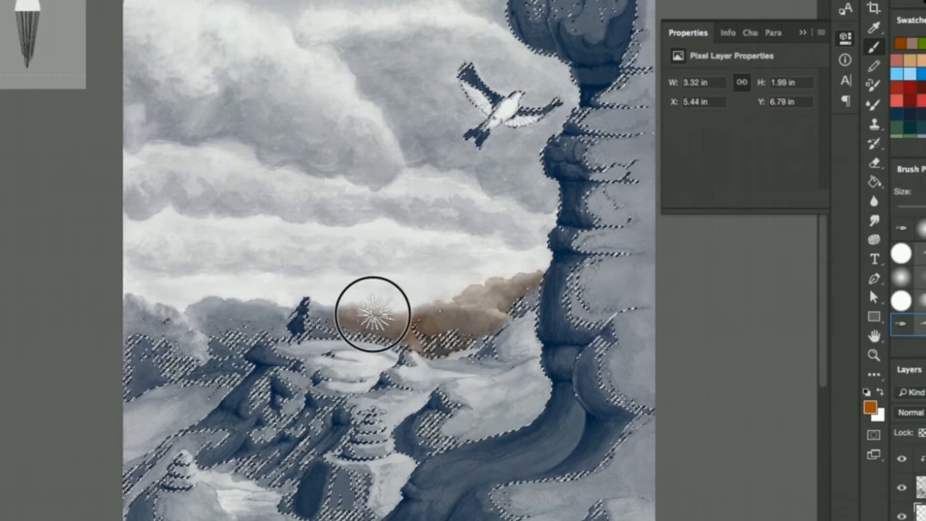
{"action": "left_click", "coordinate": [329, 324]}
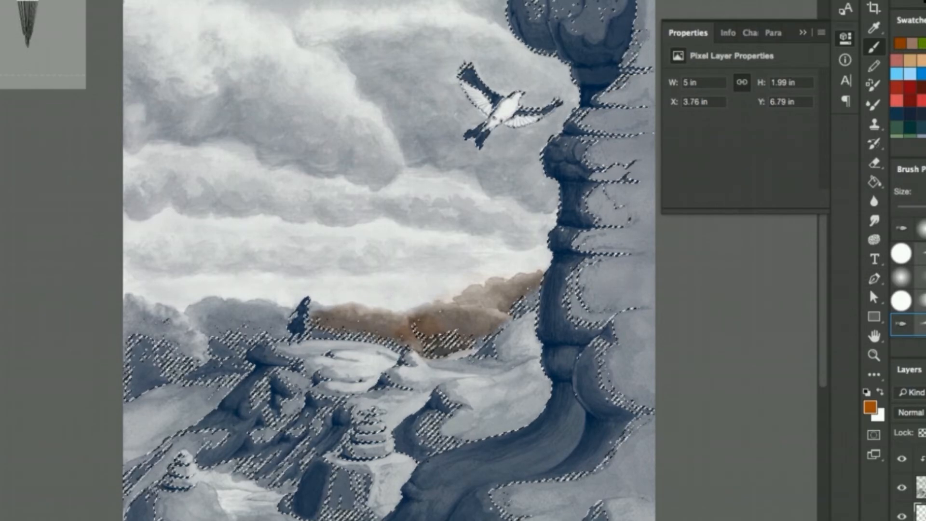
Paint the distant trees from the standing figure to the canvas's left edge with a muted green swatch
{"action": "left_click", "coordinate": [896, 136]}
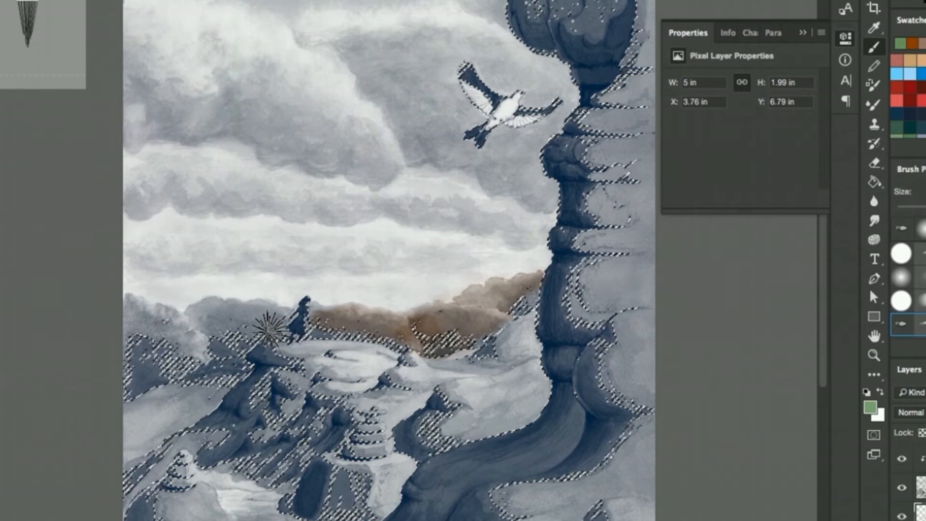
{"action": "mouse_move", "coordinate": [268, 331]}
{"action": "left_mouse_down"}
{"action": "mouse_move", "coordinate": [282, 318]}
{"action": "mouse_move", "coordinate": [242, 312]}
{"action": "mouse_move", "coordinate": [197, 324]}
{"action": "mouse_move", "coordinate": [196, 315]}
{"action": "mouse_move", "coordinate": [285, 310]}
{"action": "mouse_move", "coordinate": [236, 313]}
{"action": "mouse_move", "coordinate": [221, 327]}
{"action": "left_mouse_up"}
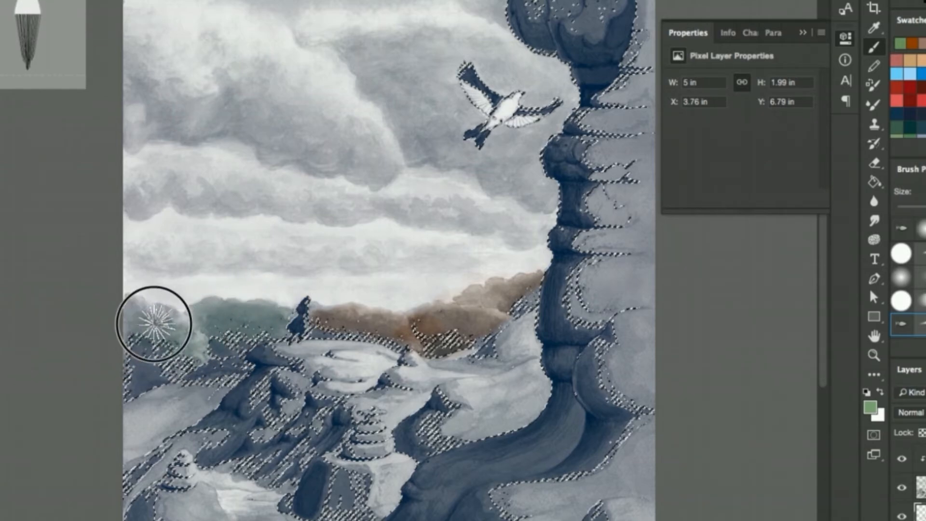
{"action": "mouse_move", "coordinate": [153, 324]}
{"action": "left_mouse_down"}
{"action": "mouse_move", "coordinate": [128, 317]}
{"action": "mouse_move", "coordinate": [124, 342]}
{"action": "mouse_move", "coordinate": [126, 321]}
{"action": "mouse_move", "coordinate": [156, 321]}
{"action": "mouse_move", "coordinate": [193, 349]}
{"action": "left_mouse_up"}
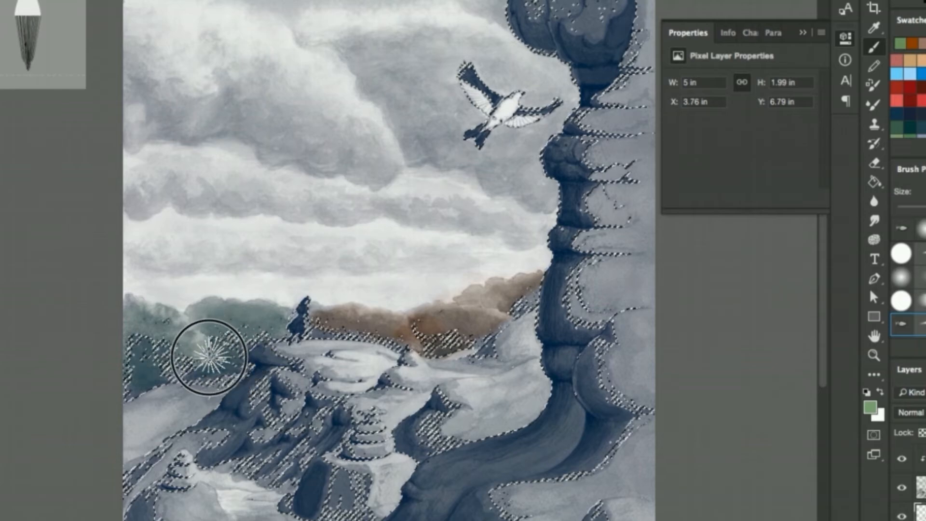
{"action": "mouse_move", "coordinate": [256, 309]}
{"action": "left_mouse_down"}
{"action": "mouse_move", "coordinate": [203, 311]}
{"action": "mouse_move", "coordinate": [266, 326]}
{"action": "mouse_move", "coordinate": [392, 317]}
{"action": "mouse_move", "coordinate": [322, 331]}
{"action": "left_mouse_up"}
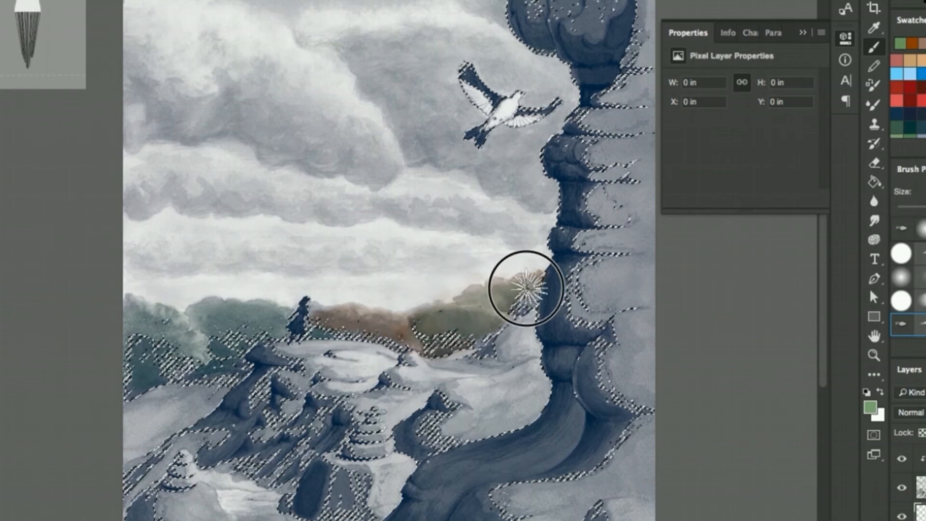
Glaze the same green over the orange trees between the figure and the rock column, and clear the selection
{"action": "left_click_drag", "start_coordinate": [528, 289], "coordinate": [531, 285]}
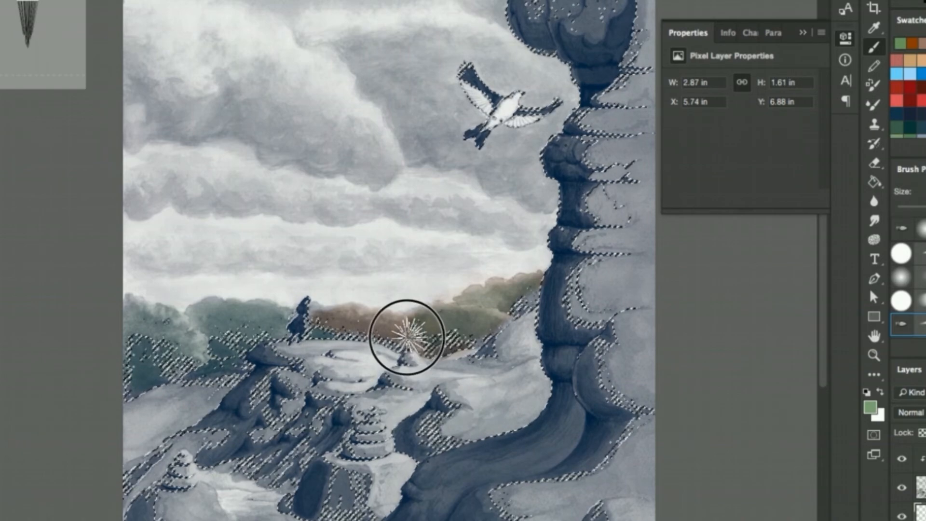
{"action": "mouse_move", "coordinate": [354, 330]}
{"action": "left_mouse_down"}
{"action": "mouse_move", "coordinate": [368, 313]}
{"action": "mouse_move", "coordinate": [421, 342]}
{"action": "mouse_move", "coordinate": [318, 321]}
{"action": "mouse_move", "coordinate": [331, 313]}
{"action": "mouse_move", "coordinate": [495, 386]}
{"action": "mouse_move", "coordinate": [439, 341]}
{"action": "mouse_move", "coordinate": [424, 349]}
{"action": "mouse_move", "coordinate": [487, 333]}
{"action": "left_mouse_up"}
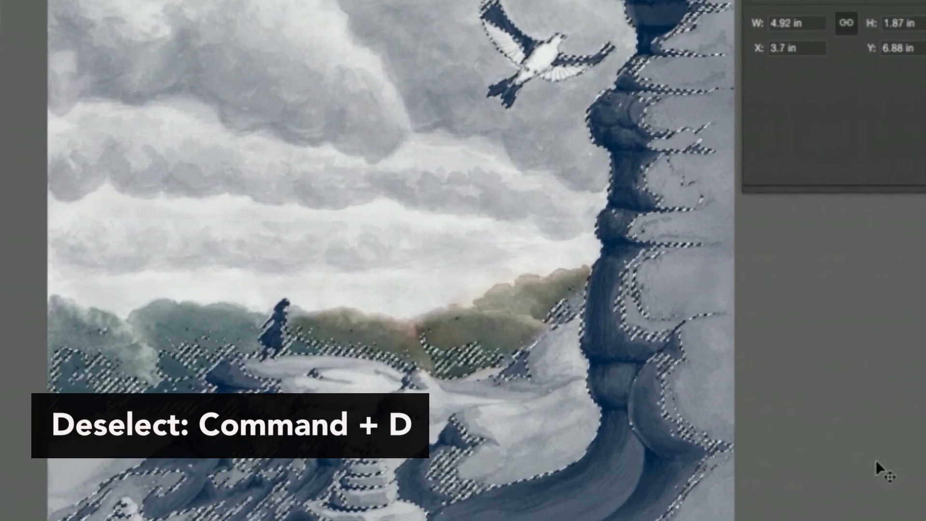
{"action": "key", "text": "super+d"}
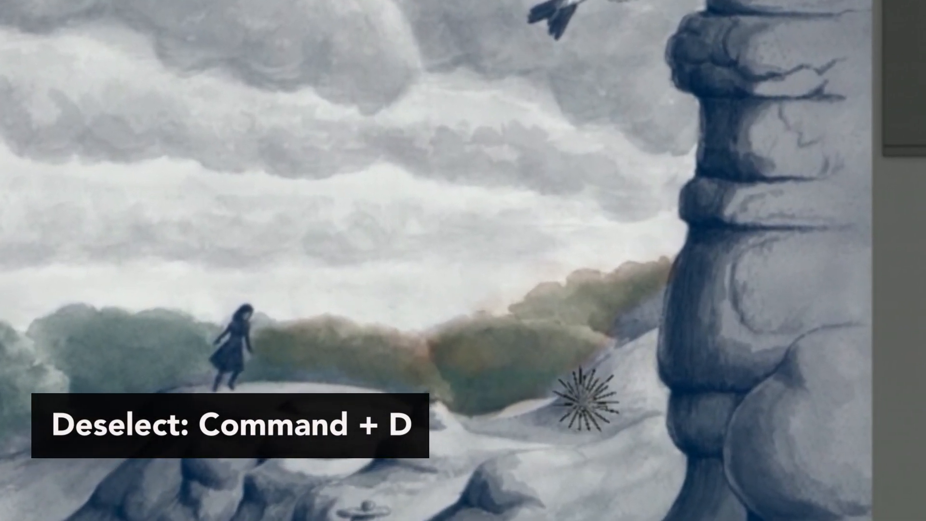